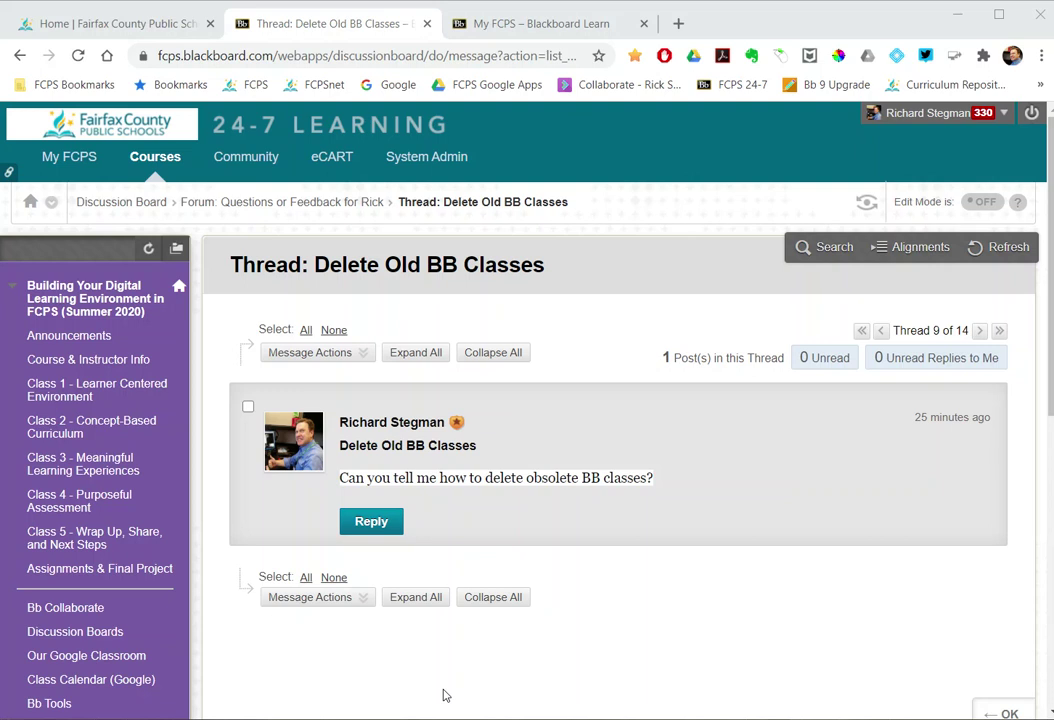
Step: Switch to the My FCPS page and look through the My Courses list
{"action": "left_click", "coordinate": [560, 23]}
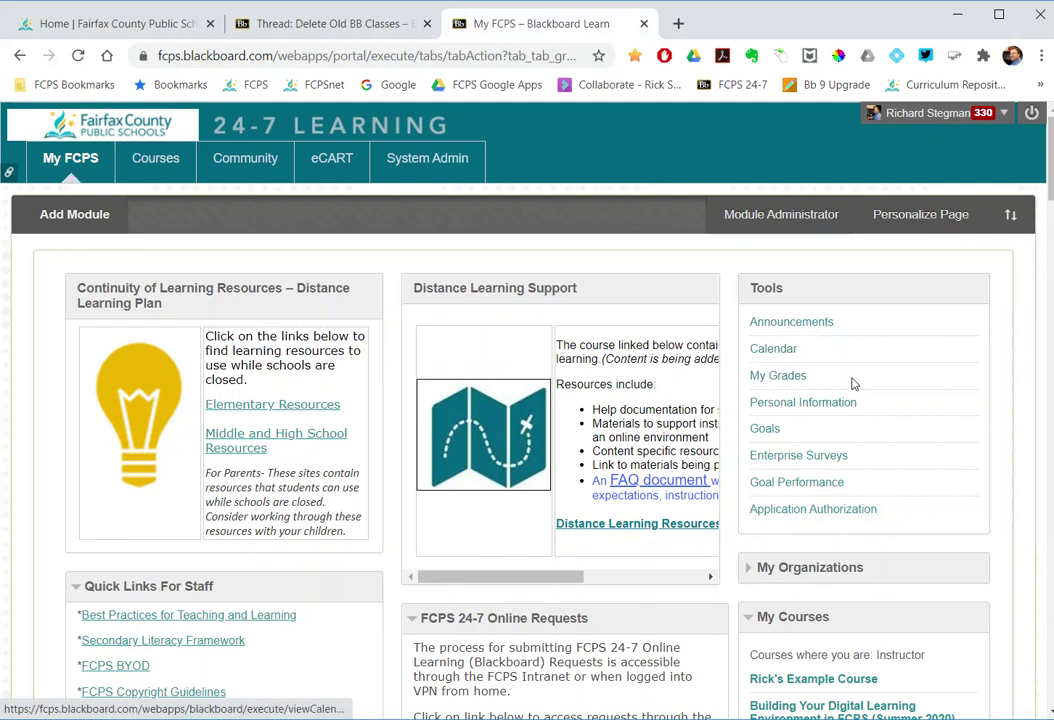
{"action": "scroll", "coordinate": [852, 383], "scroll_direction": "down", "scroll_amount": 5}
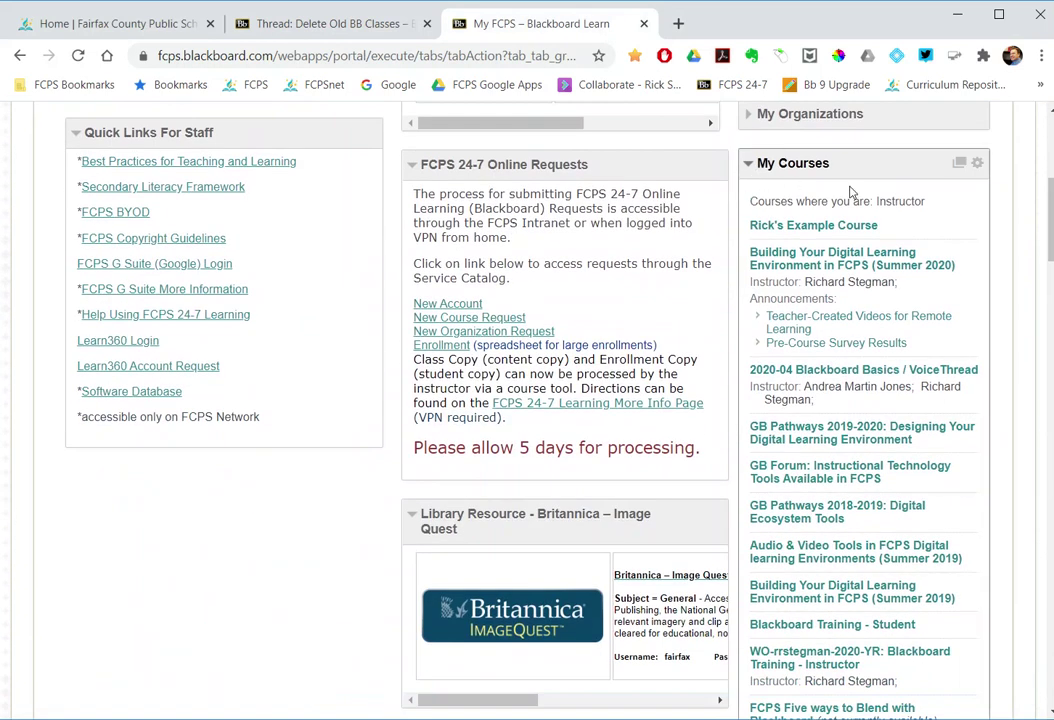
{"action": "scroll", "coordinate": [865, 430], "scroll_direction": "down", "scroll_amount": 5}
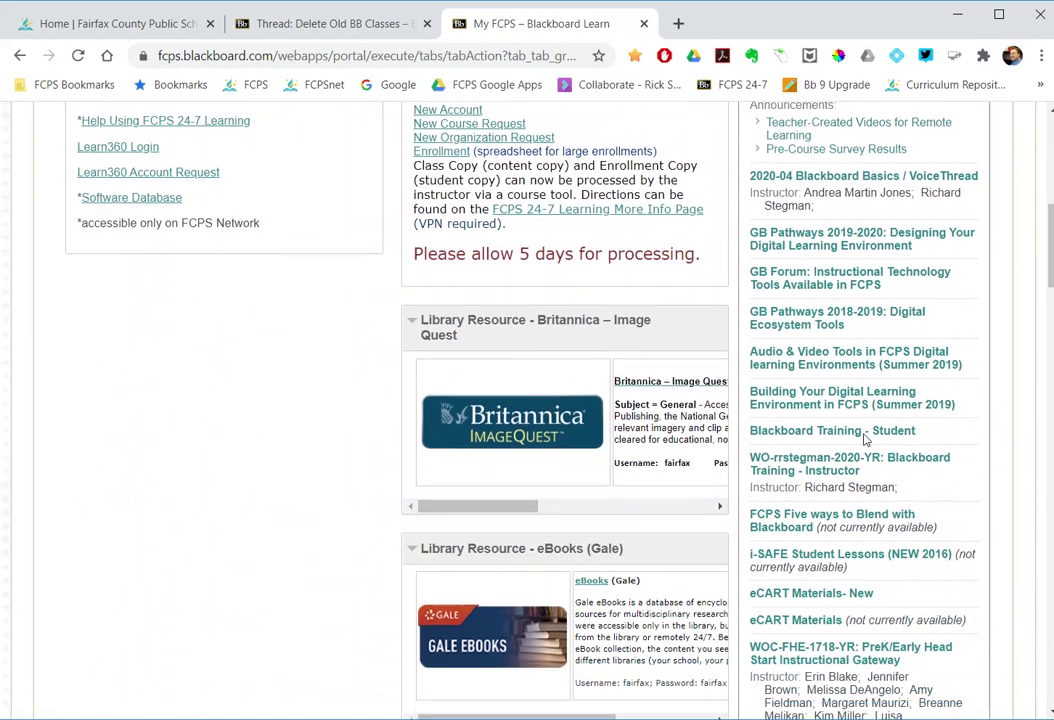
{"action": "scroll", "coordinate": [862, 435], "scroll_direction": "up", "scroll_amount": 10}
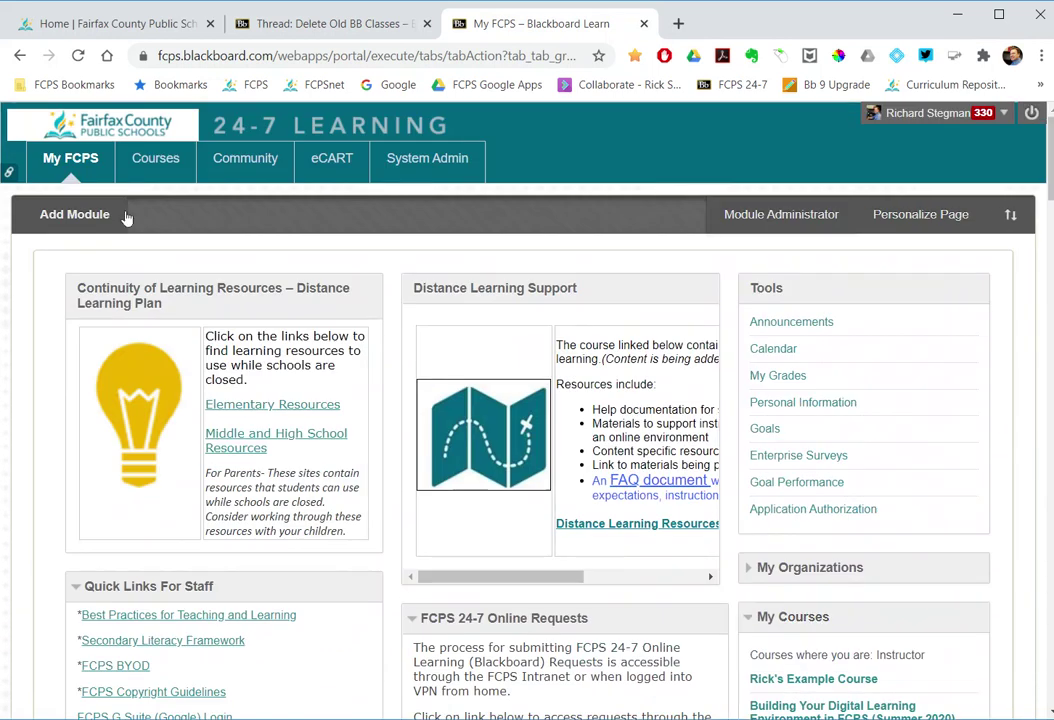
Step: Open the Courses page and look through its full My Courses list, including the unavailable courses
{"action": "left_click", "coordinate": [174, 166]}
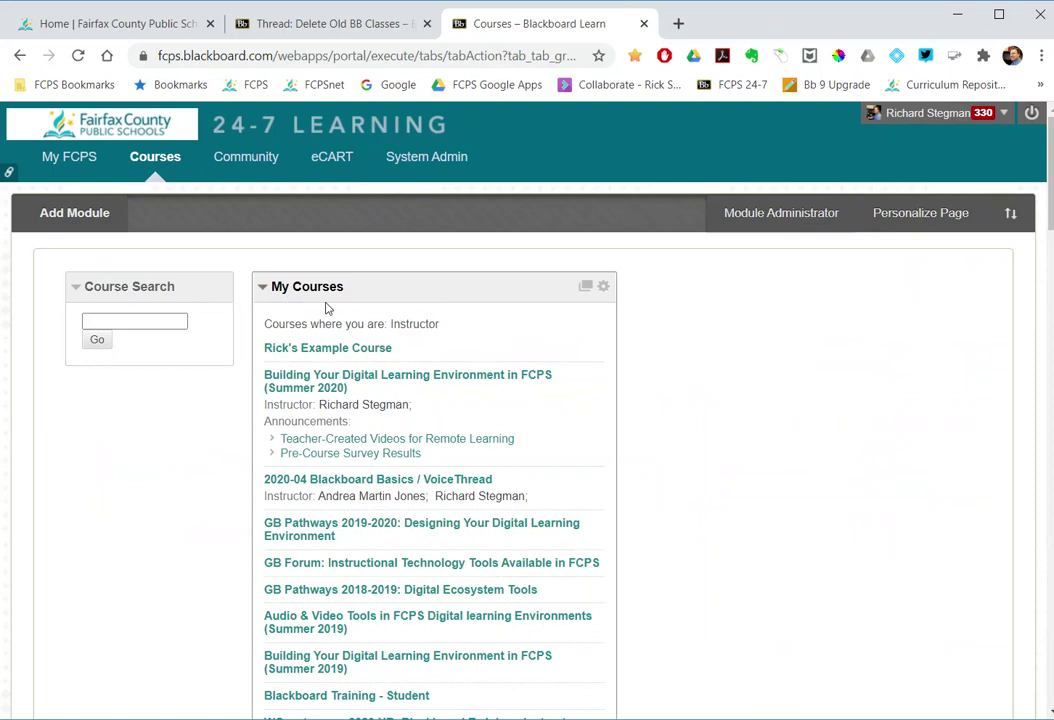
{"action": "scroll", "coordinate": [365, 313], "scroll_direction": "down", "scroll_amount": 3}
{"action": "scroll", "coordinate": [350, 325], "scroll_direction": "down", "scroll_amount": 7}
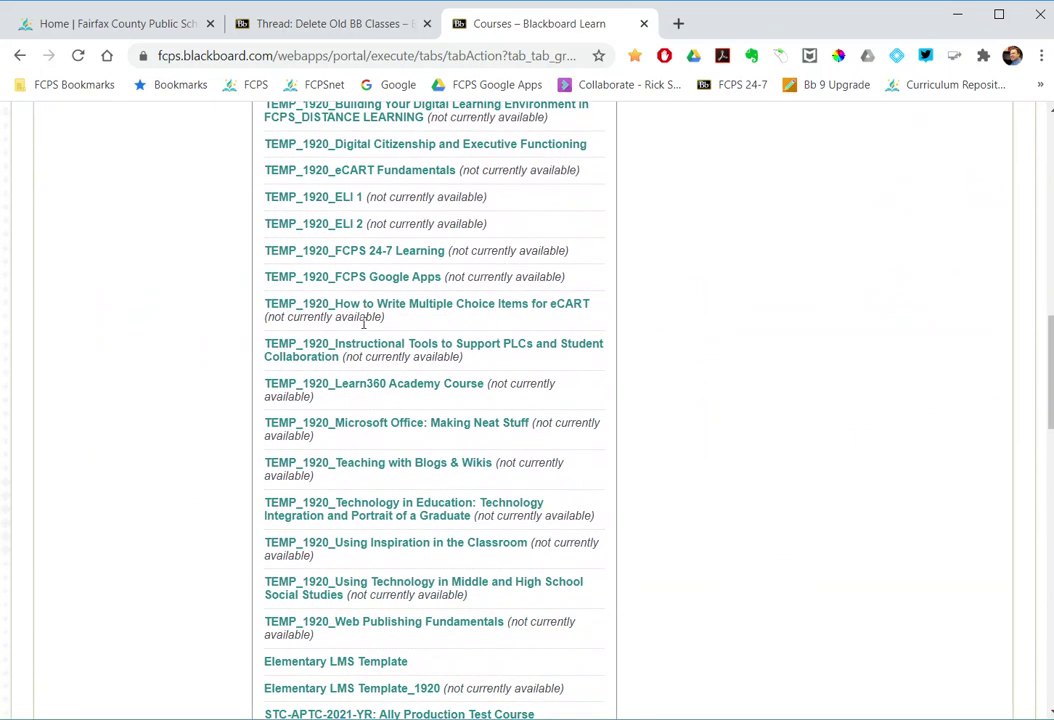
{"action": "scroll", "coordinate": [365, 335], "scroll_direction": "up", "scroll_amount": 10}
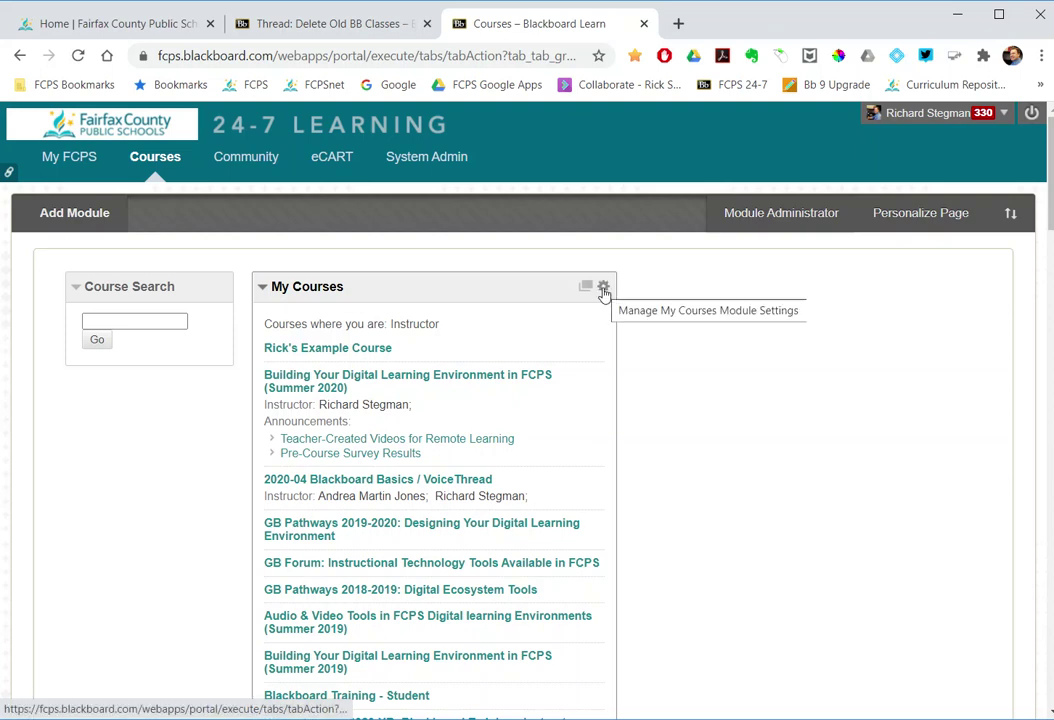
Step: Open the My Courses module settings and examine which display attributes are selected for each taught course
{"action": "left_click", "coordinate": [603, 289]}
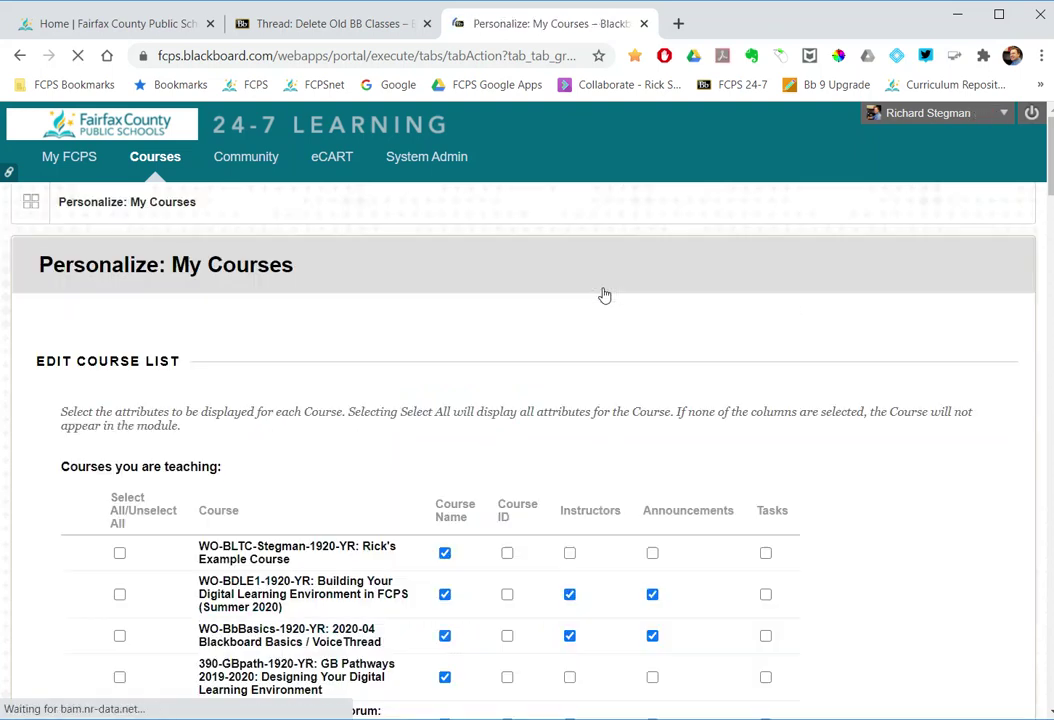
{"action": "scroll", "coordinate": [407, 395], "scroll_direction": "down", "scroll_amount": 2}
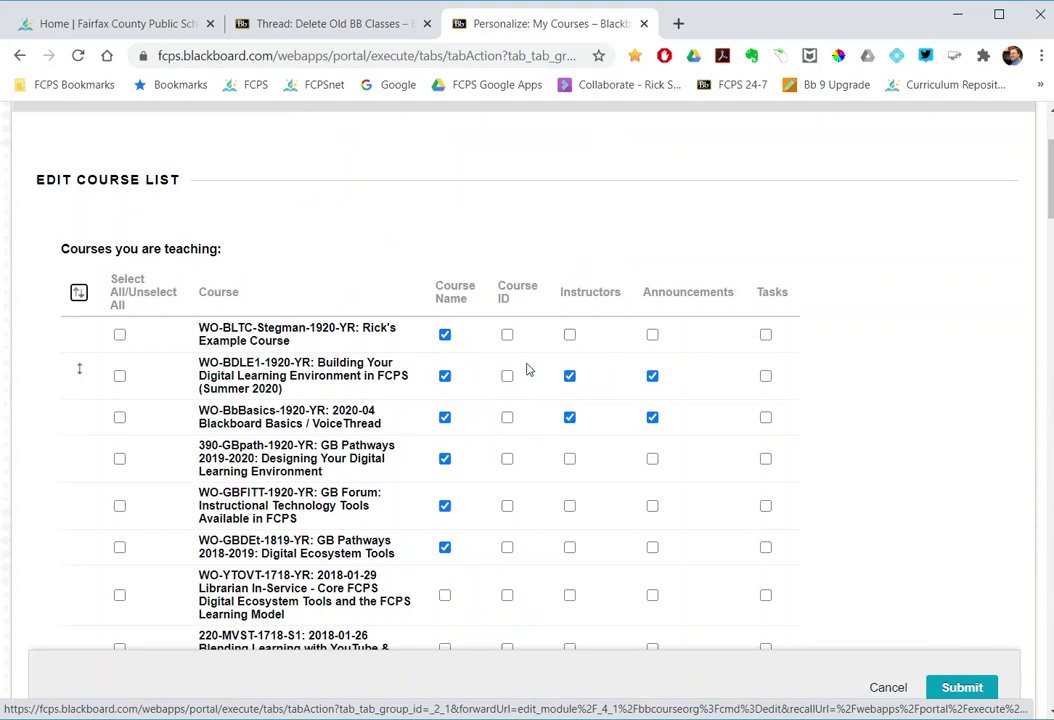
{"action": "scroll", "coordinate": [460, 355], "scroll_direction": "down", "scroll_amount": 15}
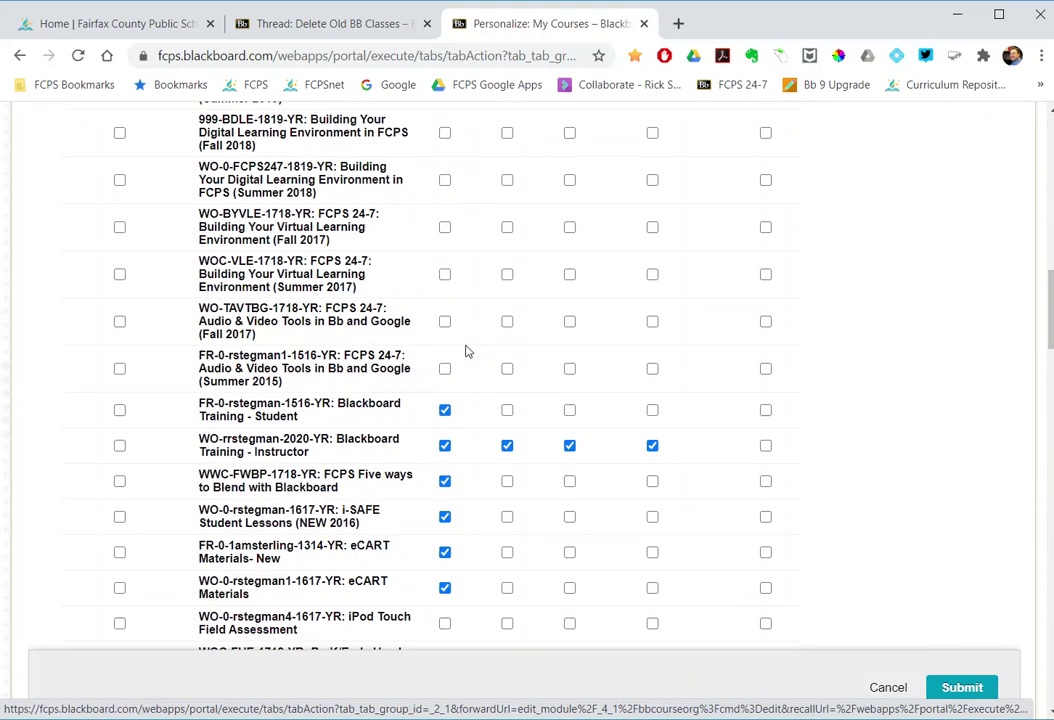
{"action": "scroll", "coordinate": [335, 380], "scroll_direction": "up", "scroll_amount": 1}
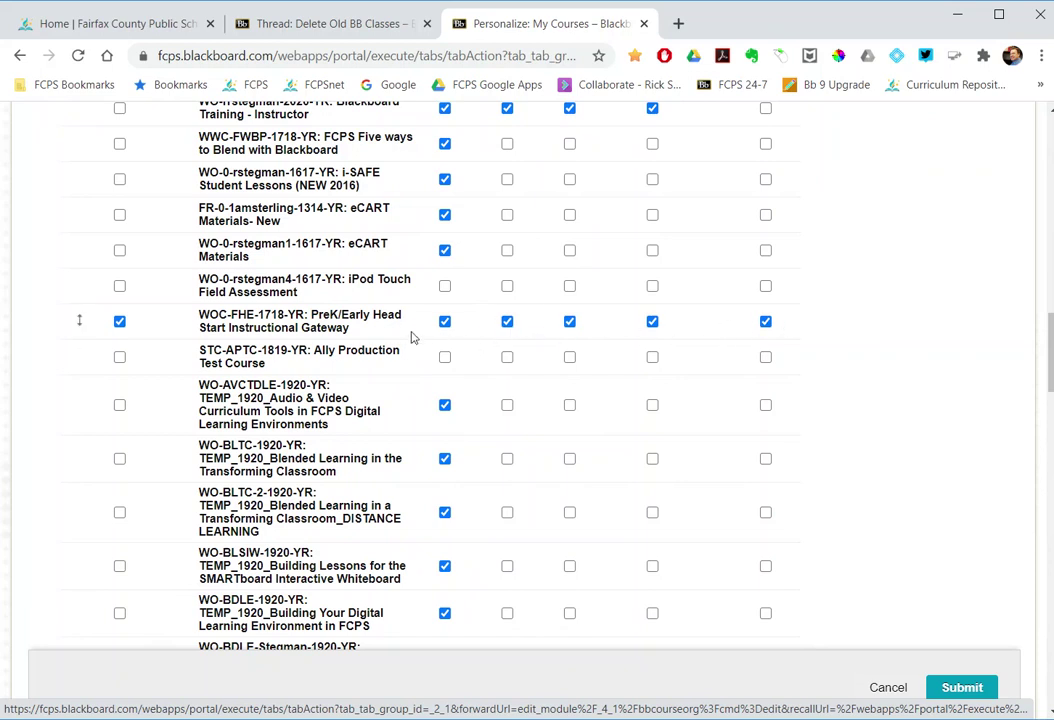
{"action": "scroll", "coordinate": [405, 336], "scroll_direction": "up", "scroll_amount": 6}
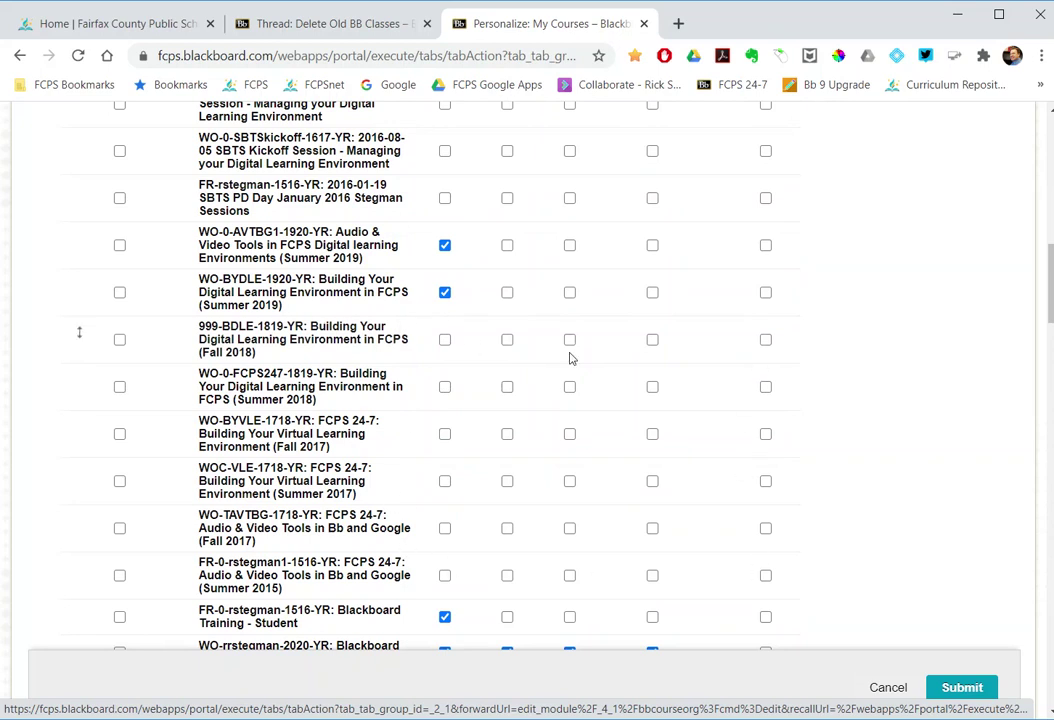
{"action": "scroll", "coordinate": [652, 412], "scroll_direction": "up", "scroll_amount": 7}
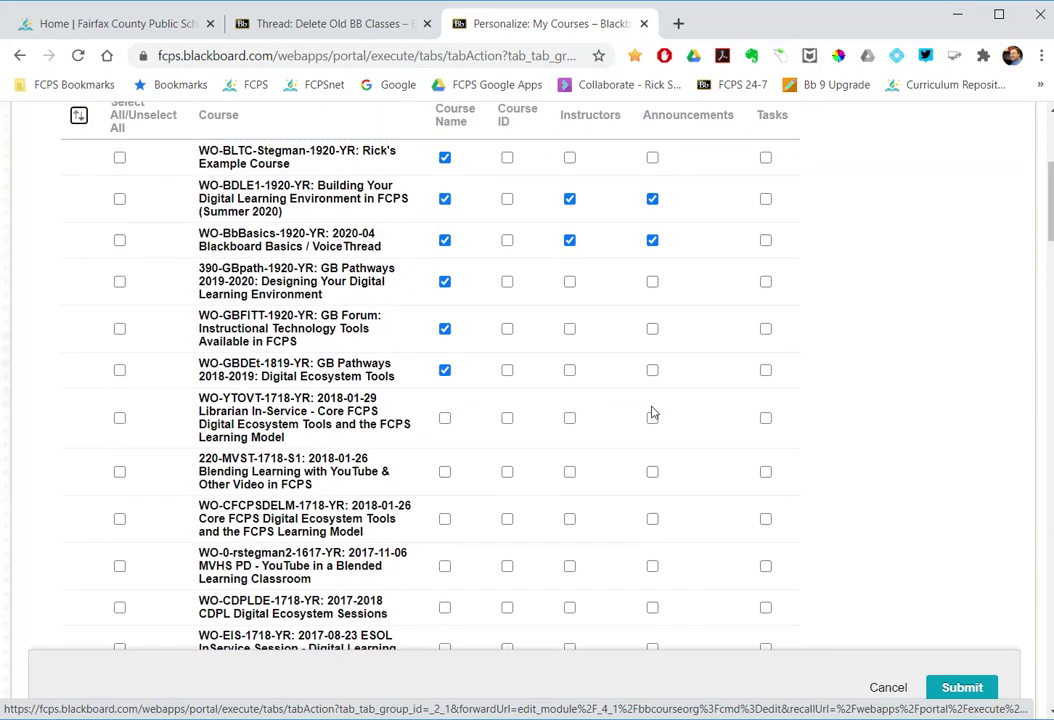
{"action": "scroll", "coordinate": [652, 412], "scroll_direction": "up", "scroll_amount": 3}
{"action": "scroll", "coordinate": [651, 414], "scroll_direction": "down", "scroll_amount": 2}
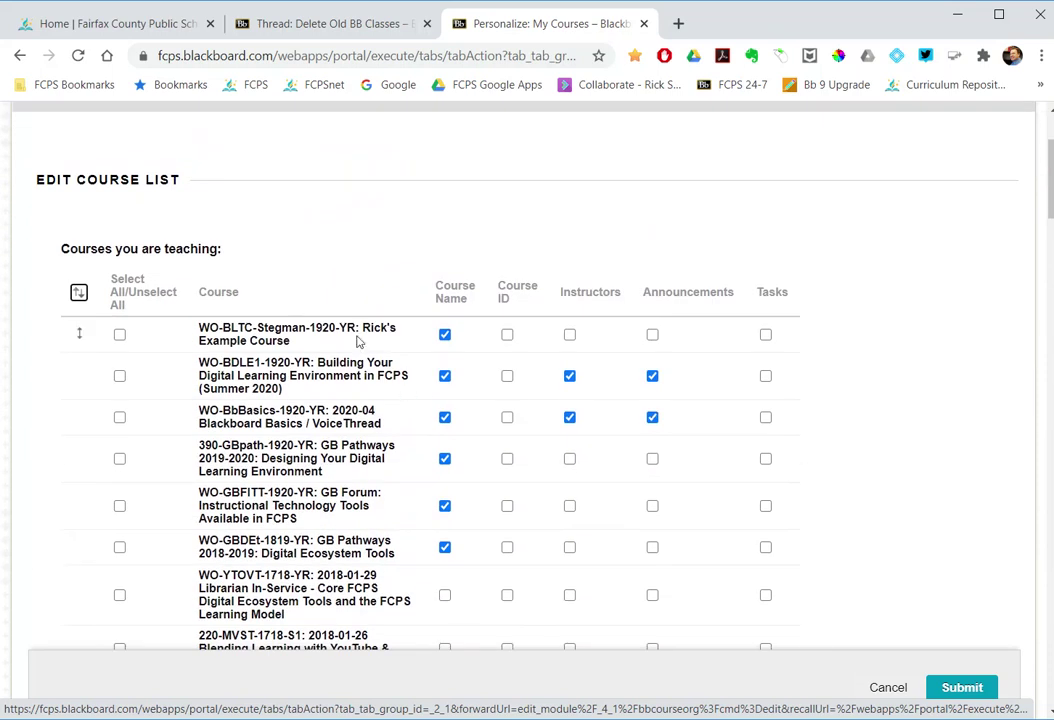
Step: Hide the Example Course from the My Courses module by deselecting its Course Name attribute, and submit the change
{"action": "left_click", "coordinate": [445, 336]}
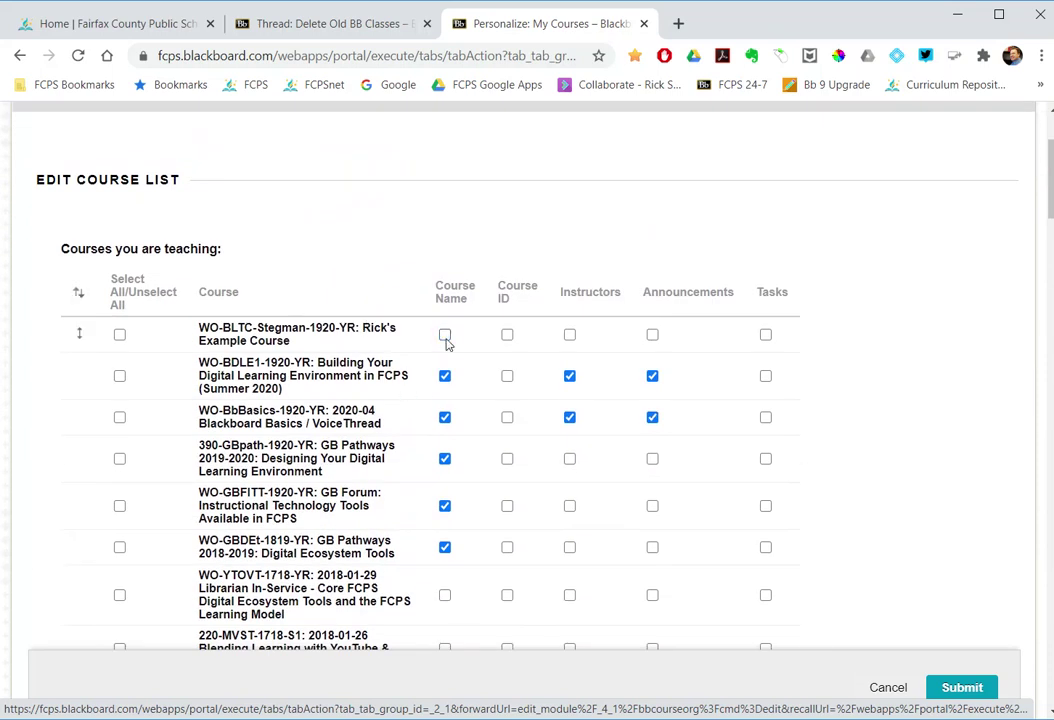
{"action": "left_click", "coordinate": [958, 689]}
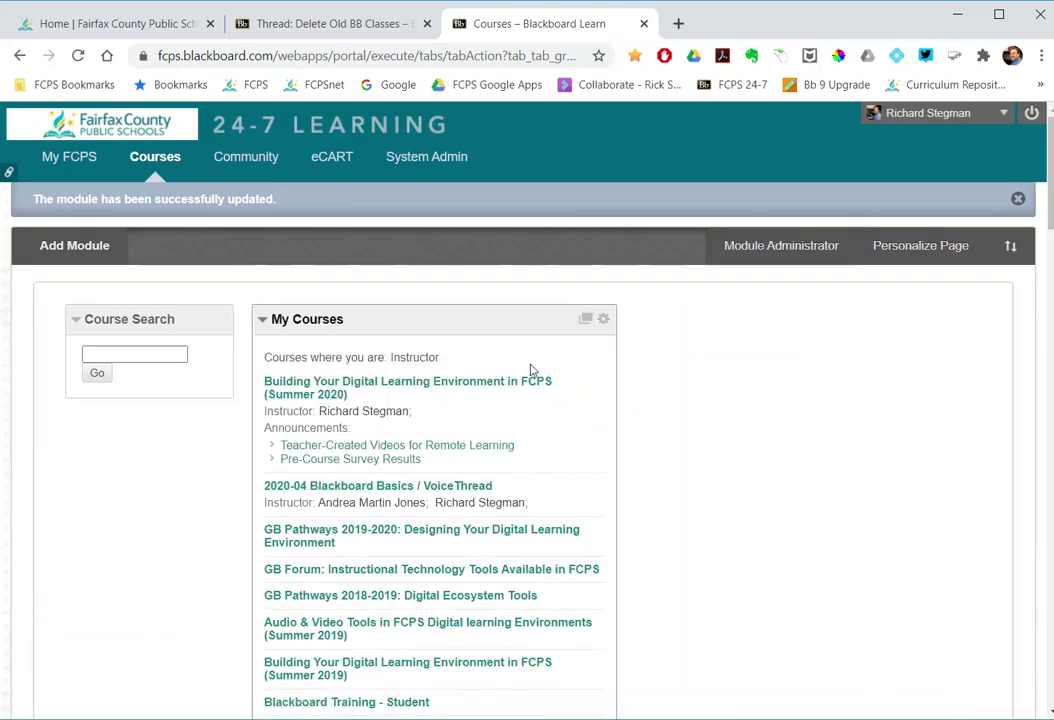
Step: Restore the Example Course in the My Courses module by reselecting its Course Name attribute, and submit the change
{"action": "left_click", "coordinate": [604, 321]}
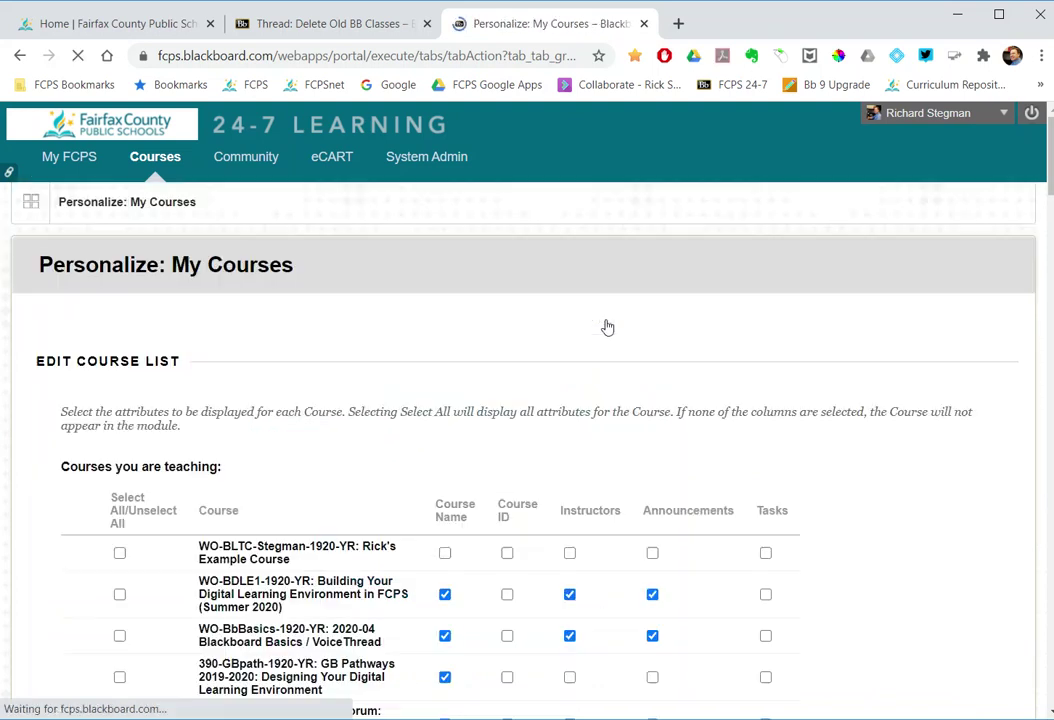
{"action": "left_click", "coordinate": [445, 516]}
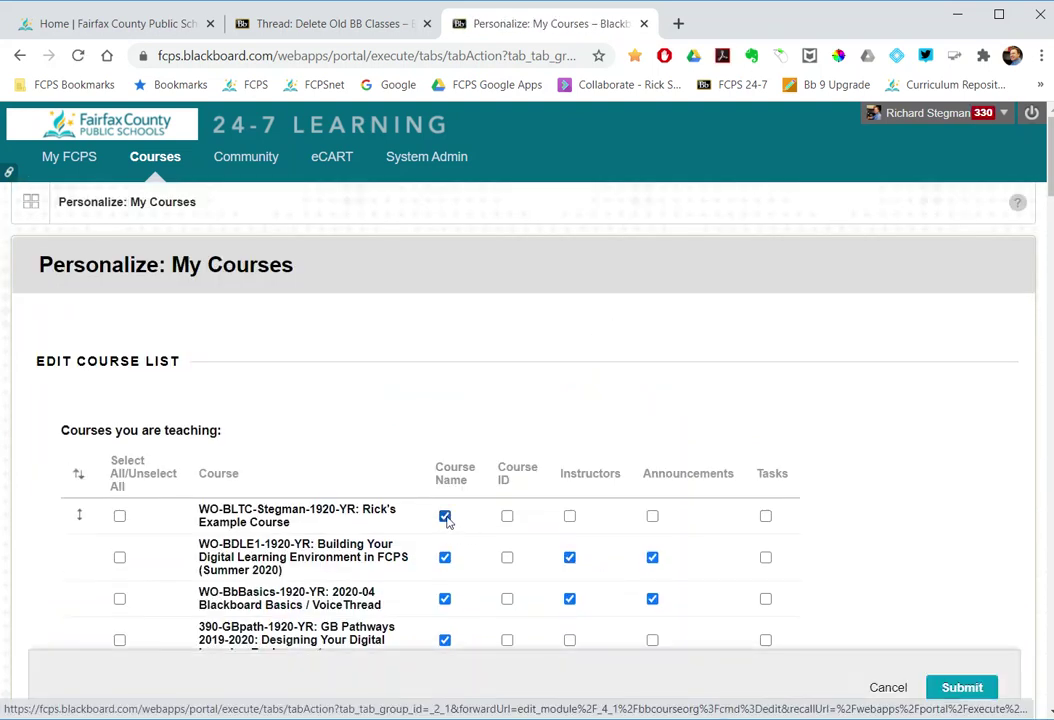
{"action": "left_click", "coordinate": [980, 690]}
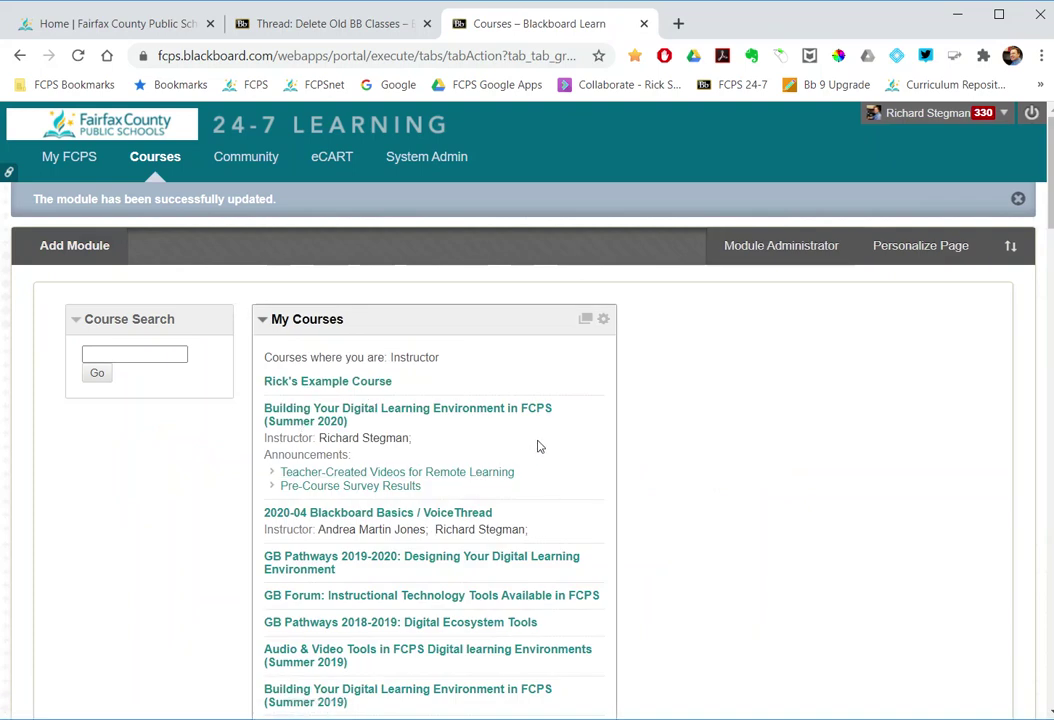
{"action": "left_click", "coordinate": [603, 321]}
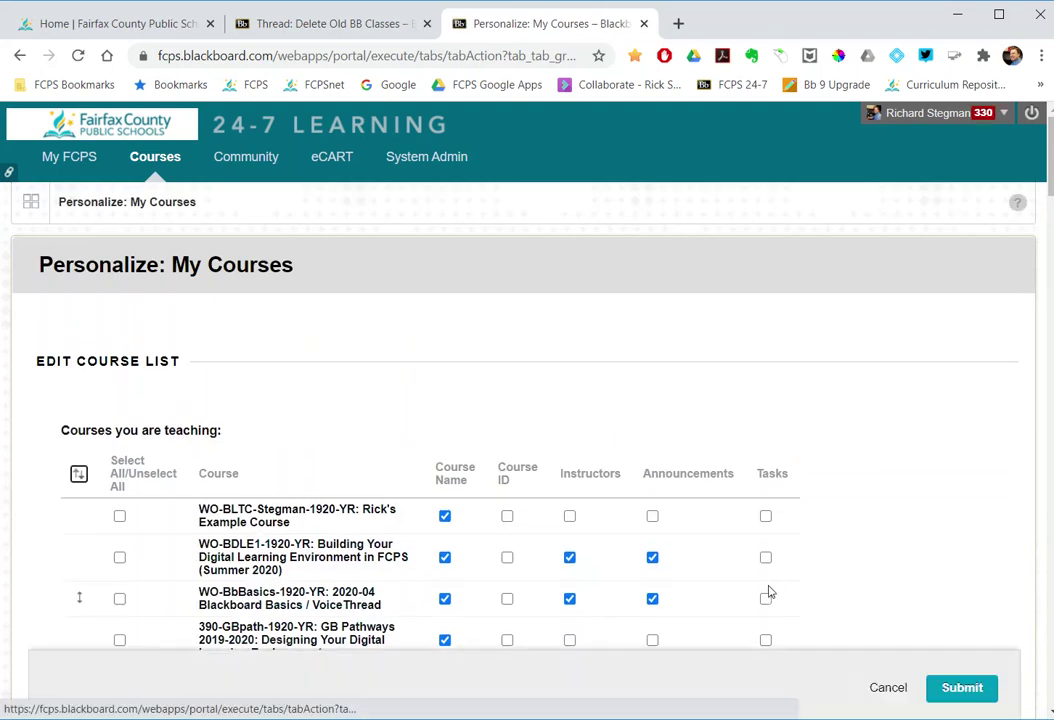
{"action": "left_click", "coordinate": [887, 686]}
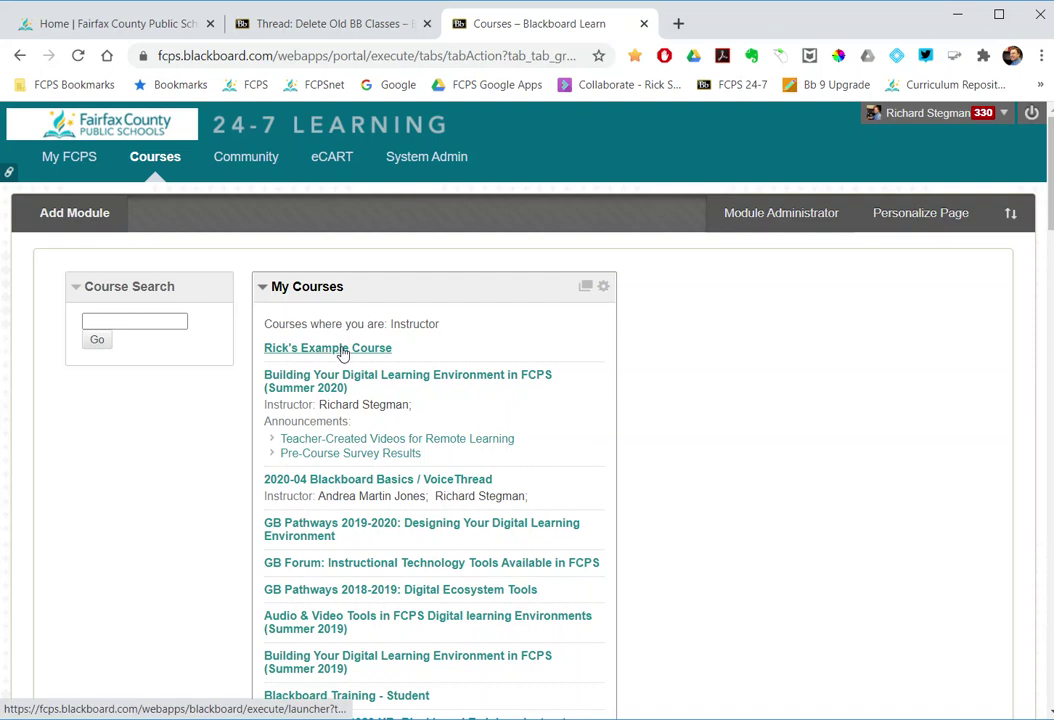
Step: Open the Example Course and go to its Properties in the Customization section of the course management controls
{"action": "left_click", "coordinate": [308, 348]}
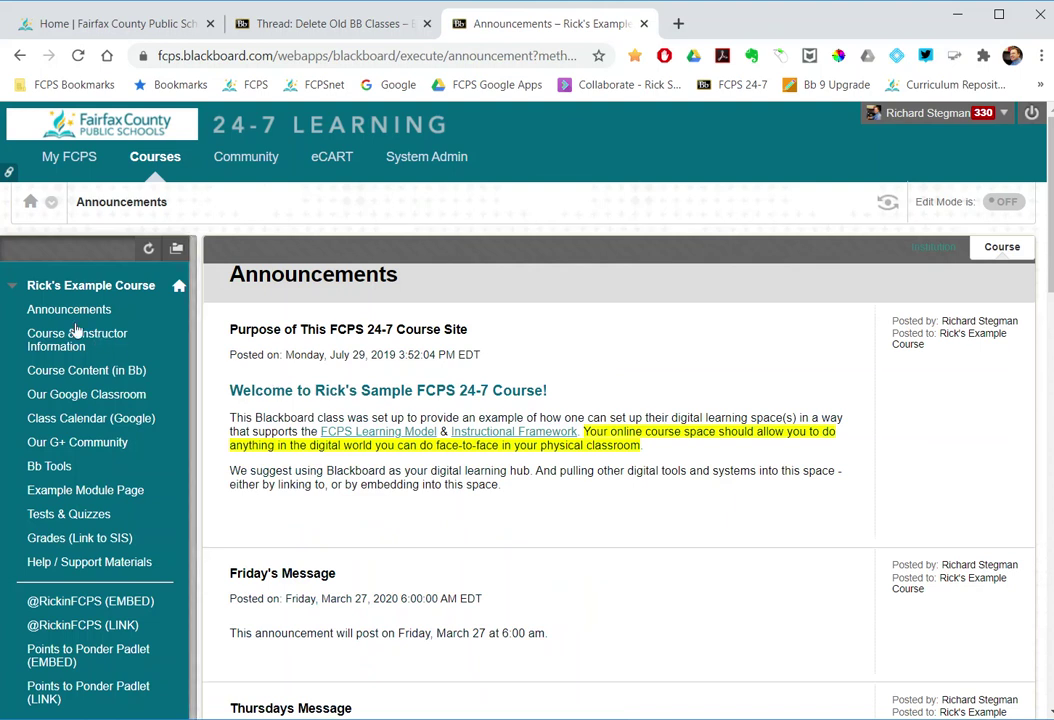
{"action": "scroll", "coordinate": [80, 300], "scroll_direction": "down", "scroll_amount": 5}
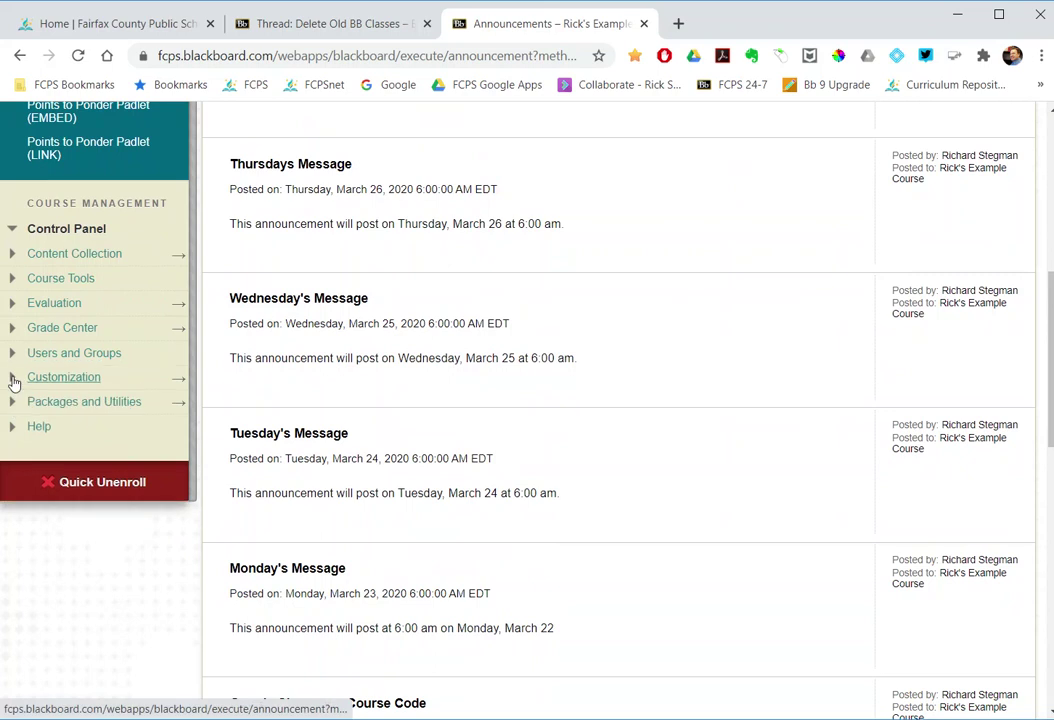
{"action": "left_click", "coordinate": [13, 379]}
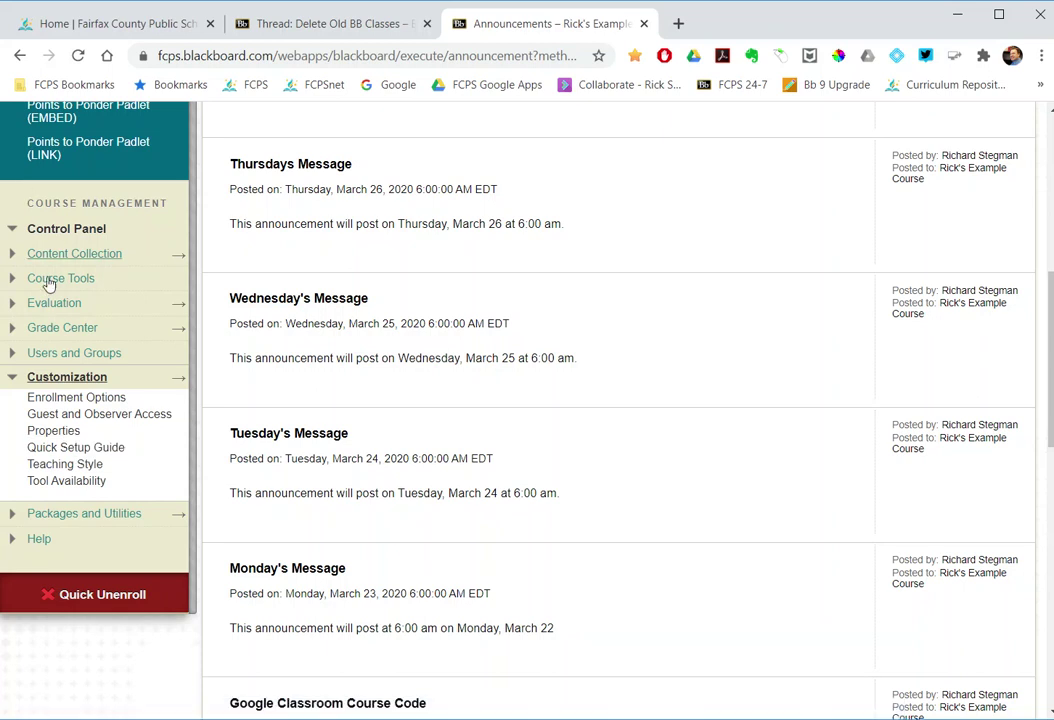
{"action": "left_click", "coordinate": [45, 431]}
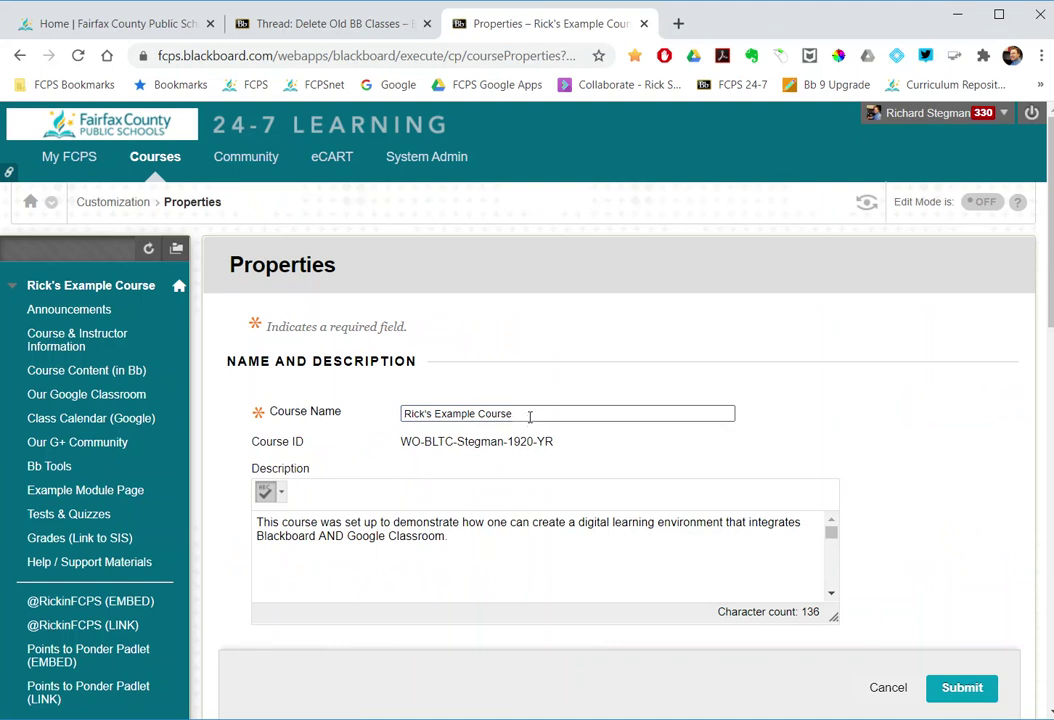
{"action": "left_click_drag", "start_coordinate": [530, 417], "coordinate": [381, 409]}
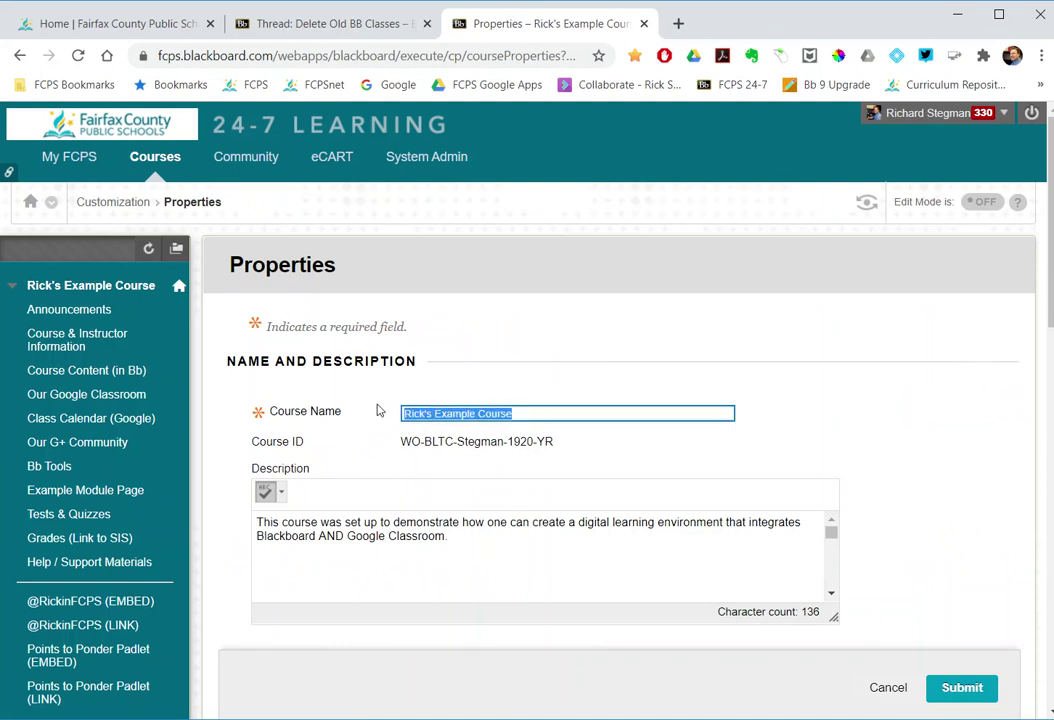
{"action": "type", "text": "DEL"}
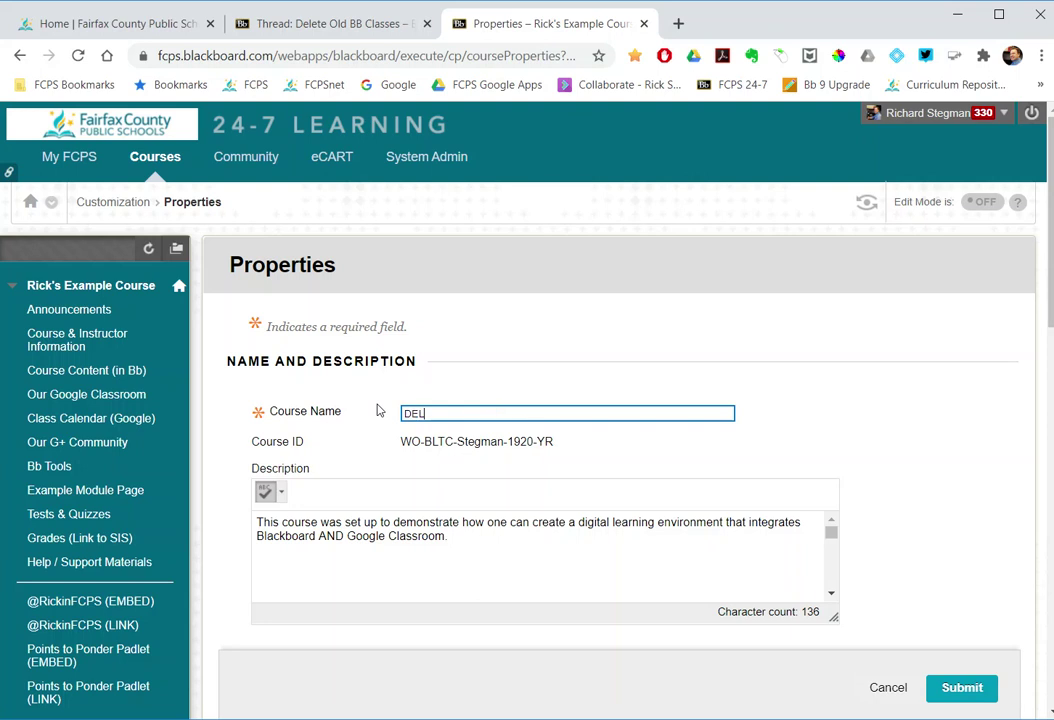
{"action": "type", "text": "ETE"}
{"action": "scroll", "coordinate": [424, 366], "scroll_direction": "down", "scroll_amount": 3}
{"action": "scroll", "coordinate": [424, 366], "scroll_direction": "down", "scroll_amount": 1}
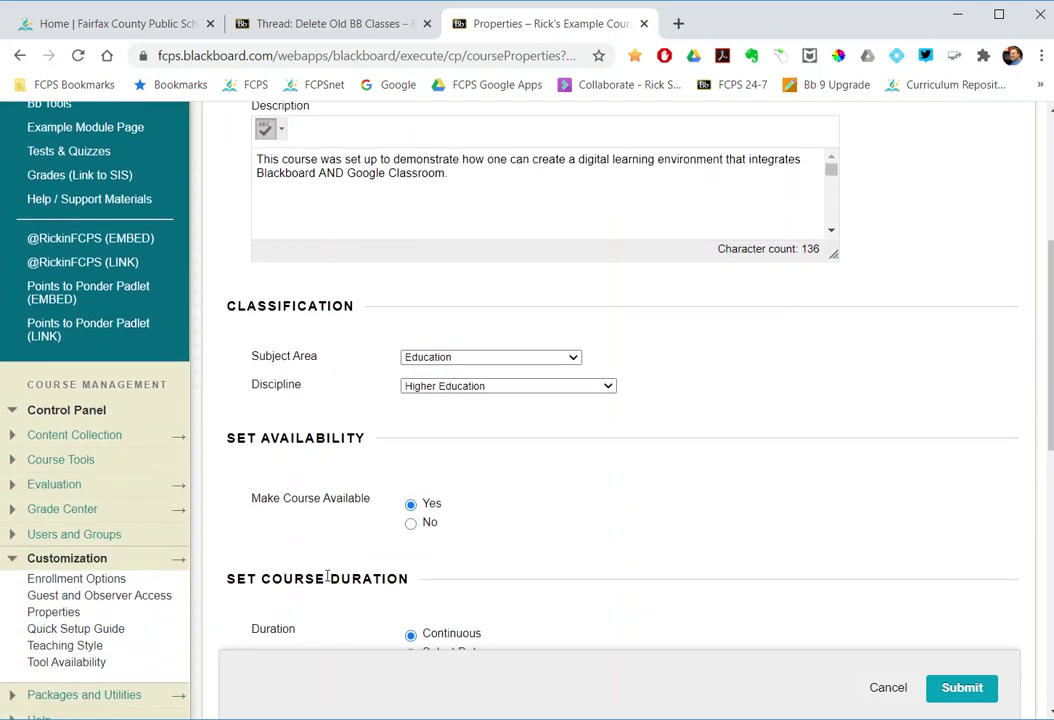
{"action": "left_click", "coordinate": [410, 523]}
{"action": "left_click", "coordinate": [889, 688]}
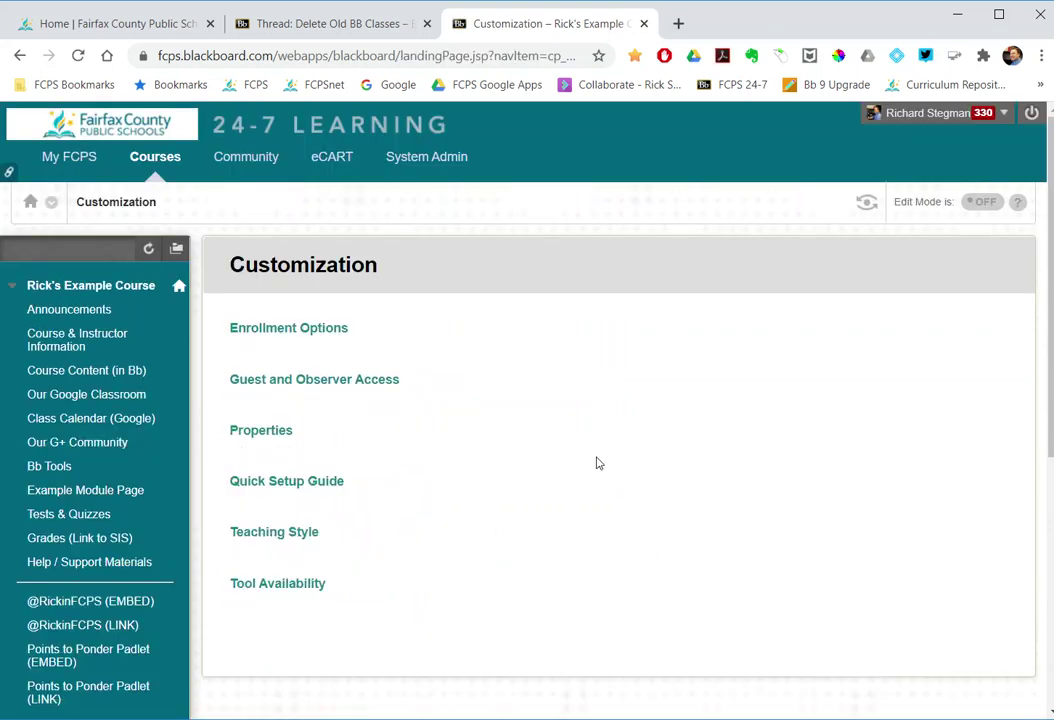
Step: Open the Example Course's Properties and replace the course name with DELETE
{"action": "scroll", "coordinate": [210, 628], "scroll_direction": "down", "scroll_amount": 4}
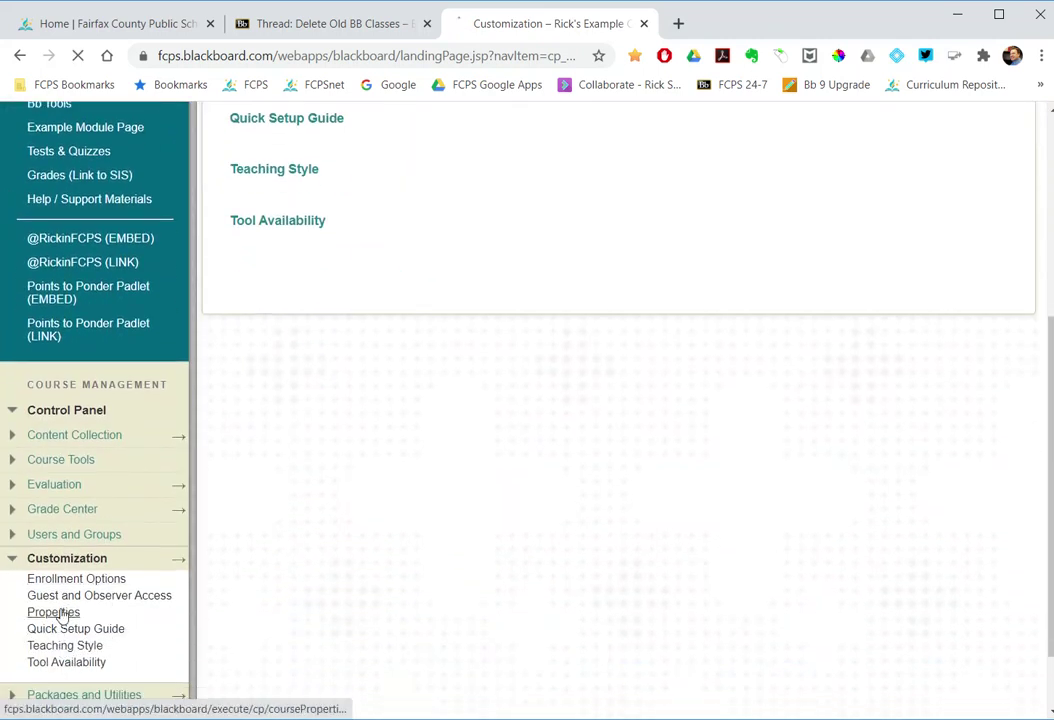
{"action": "left_click", "coordinate": [60, 612]}
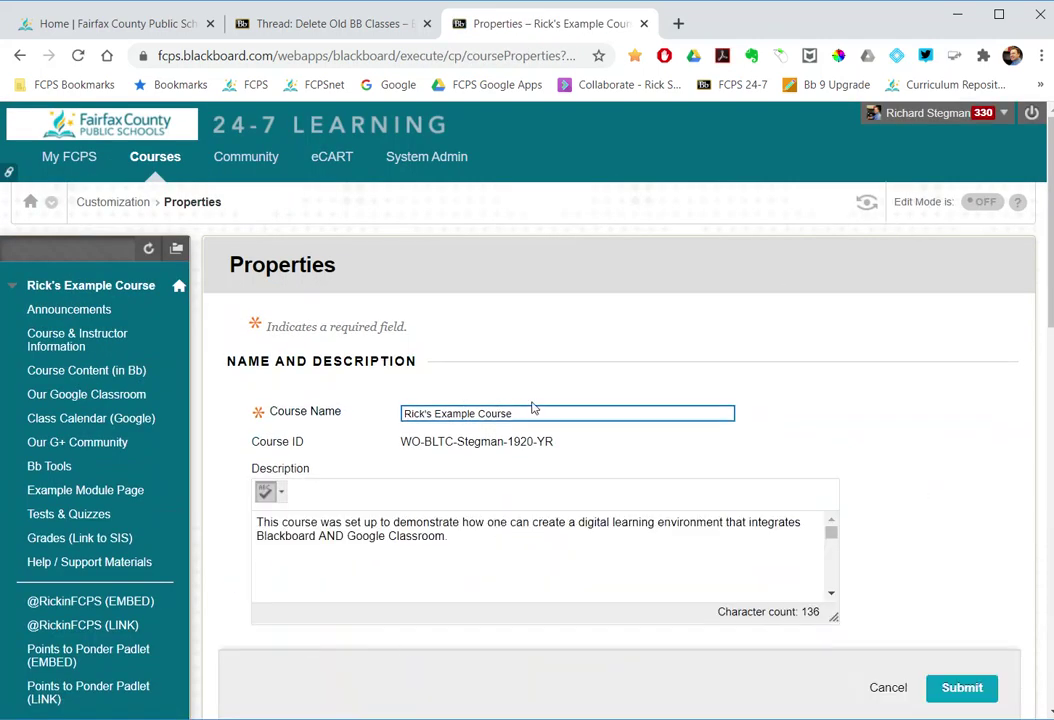
{"action": "left_click_drag", "start_coordinate": [534, 409], "coordinate": [320, 416]}
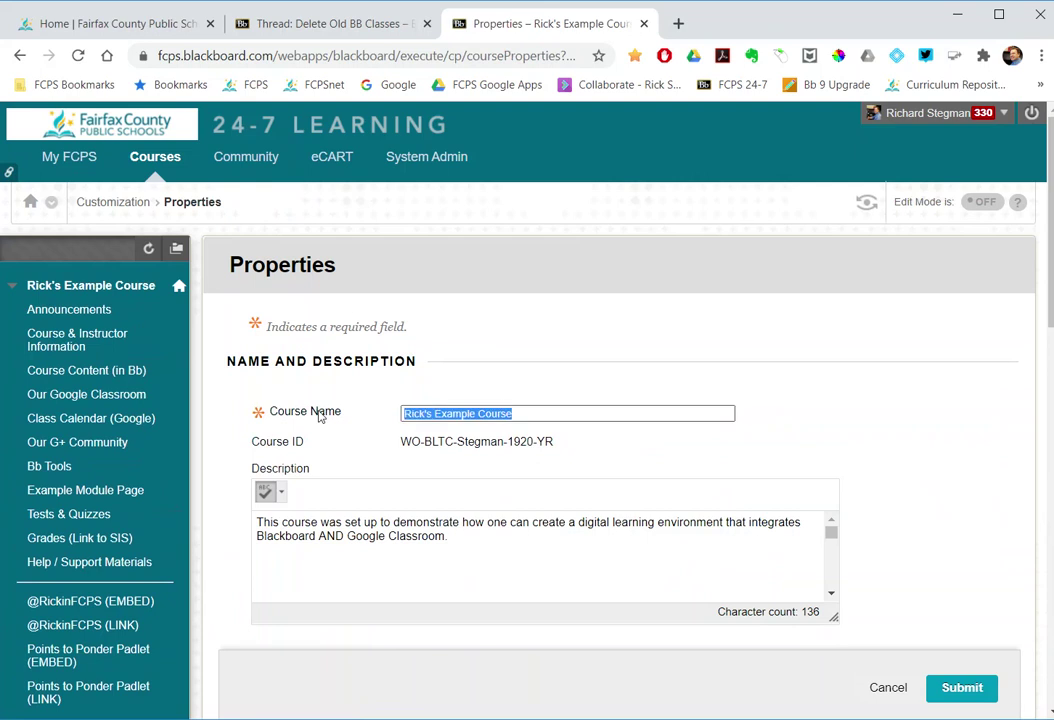
{"action": "type", "text": "DELETE"}
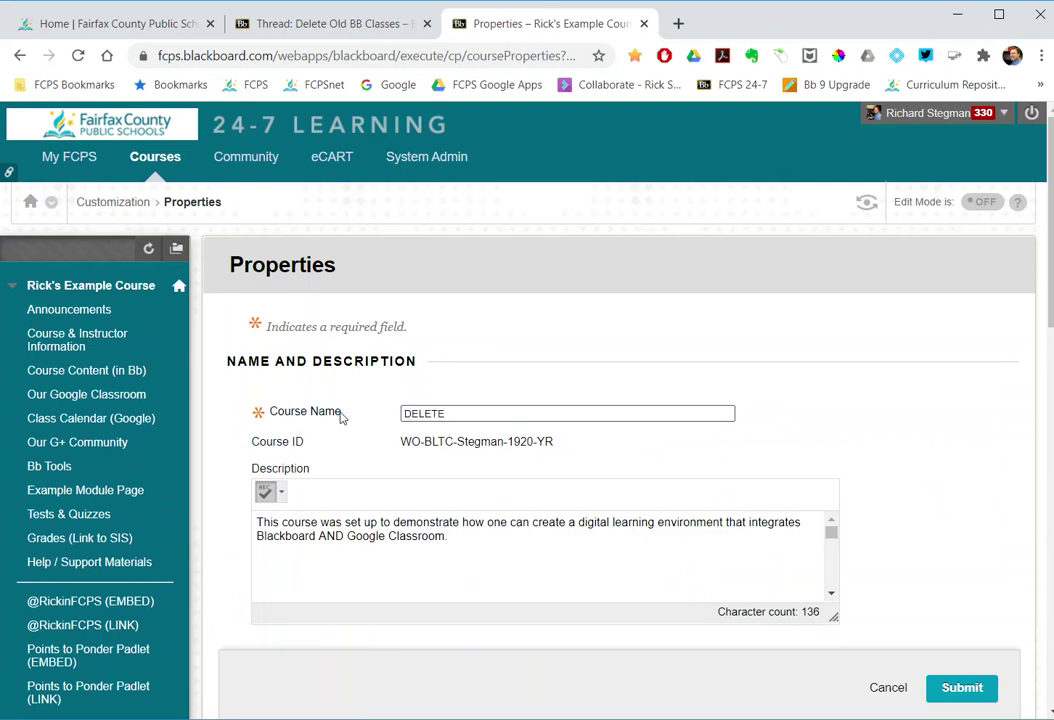
{"action": "scroll", "coordinate": [341, 414], "scroll_direction": "down", "scroll_amount": 3}
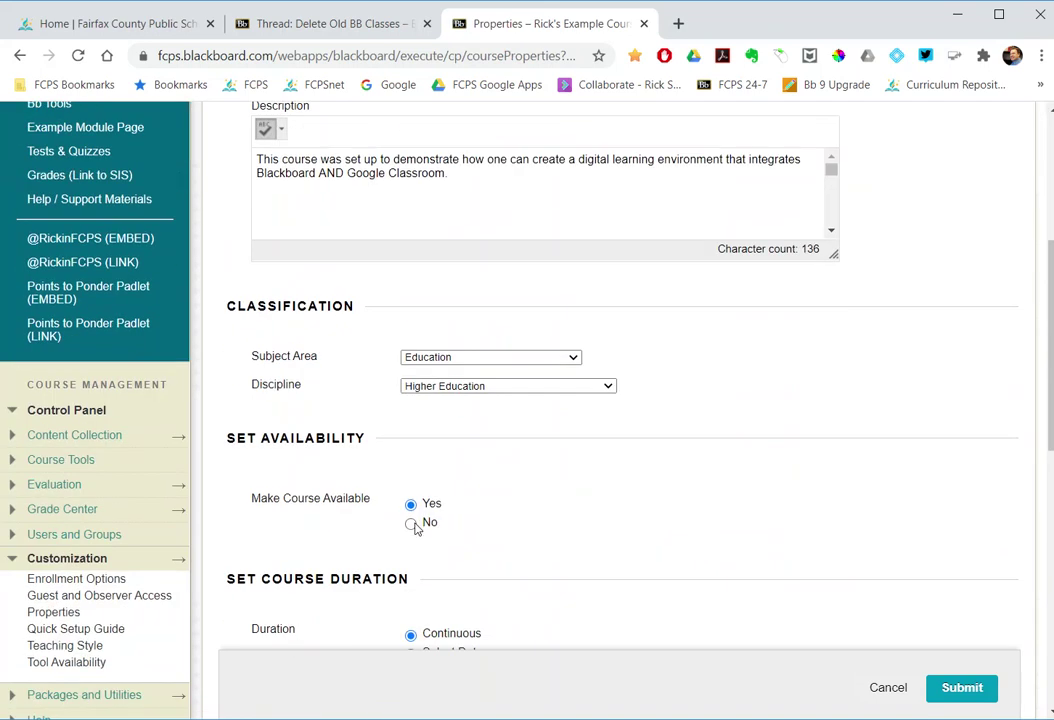